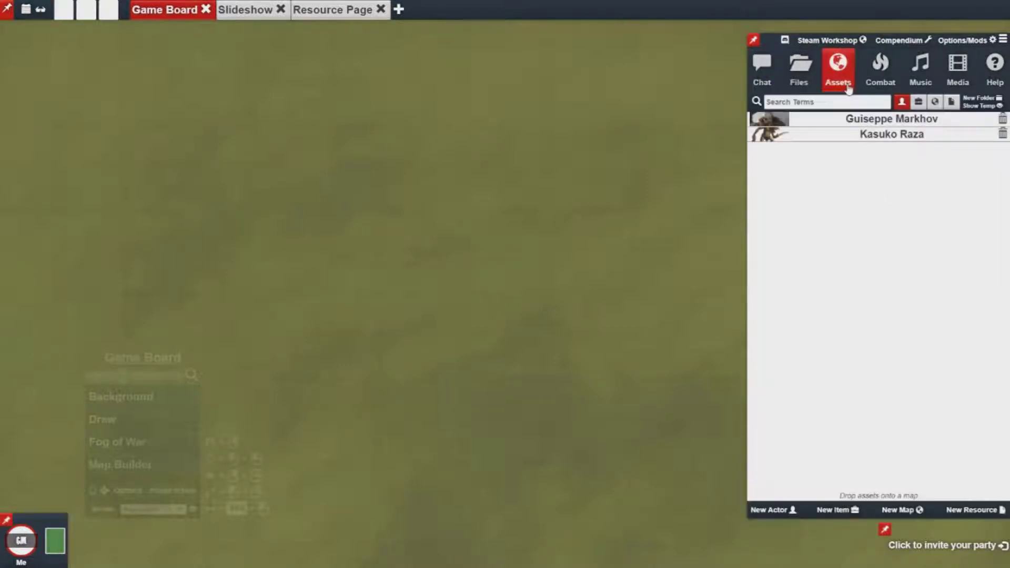
Add a new stats attribute with macro key Ag and name Agility
click(843, 126)
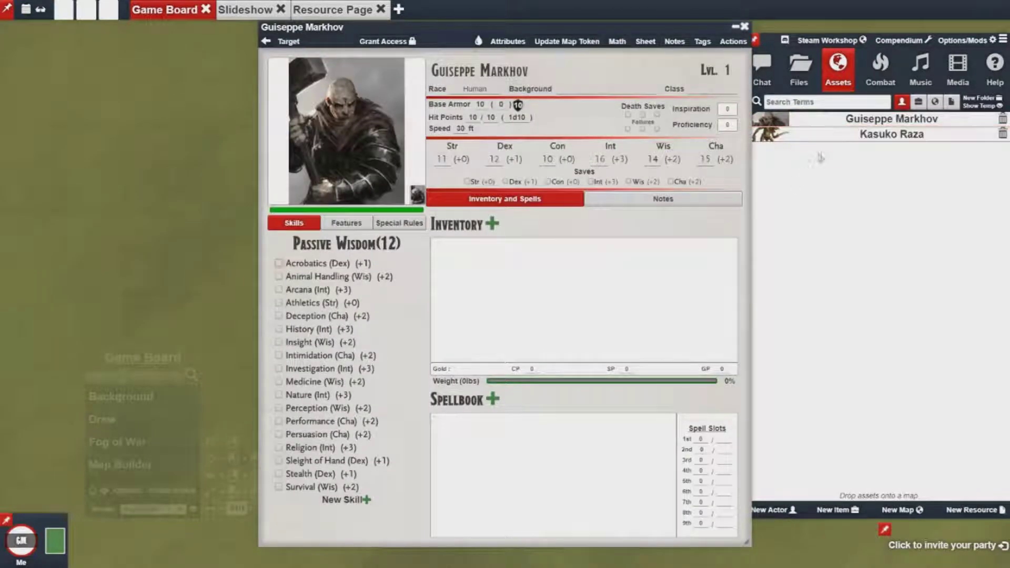
click(507, 44)
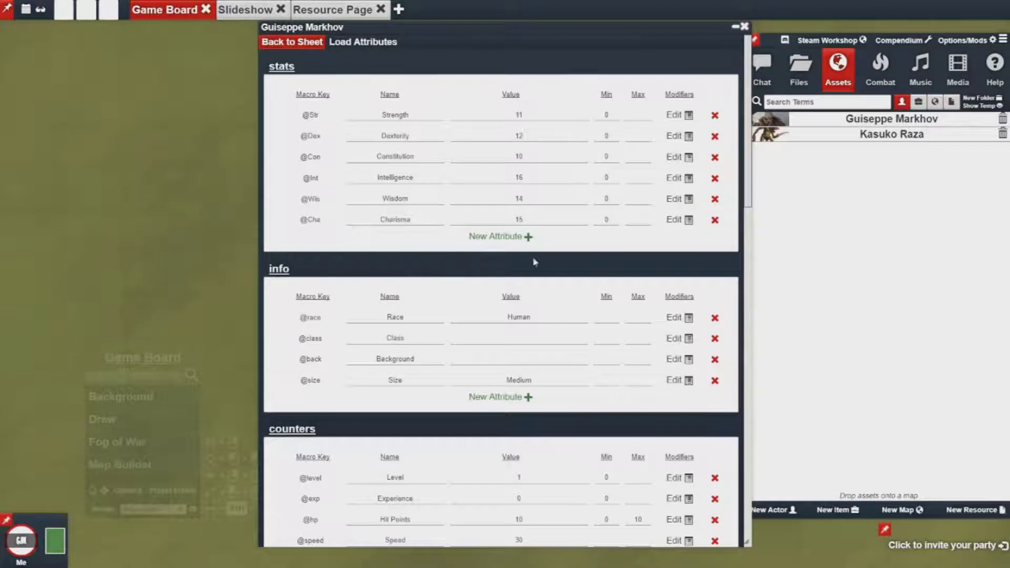
click(510, 237)
text(Ag)
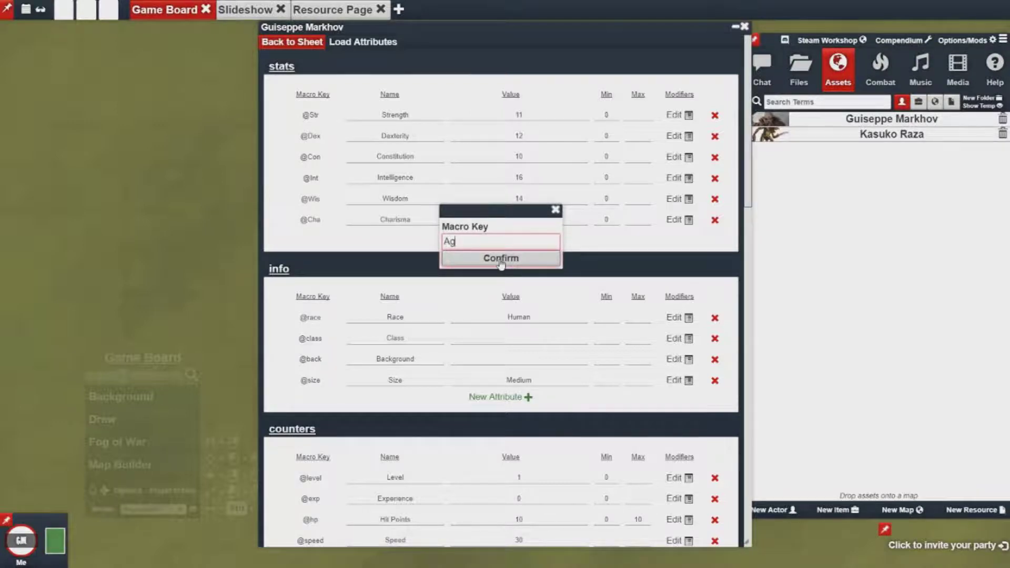
click(501, 258)
text(Agility)
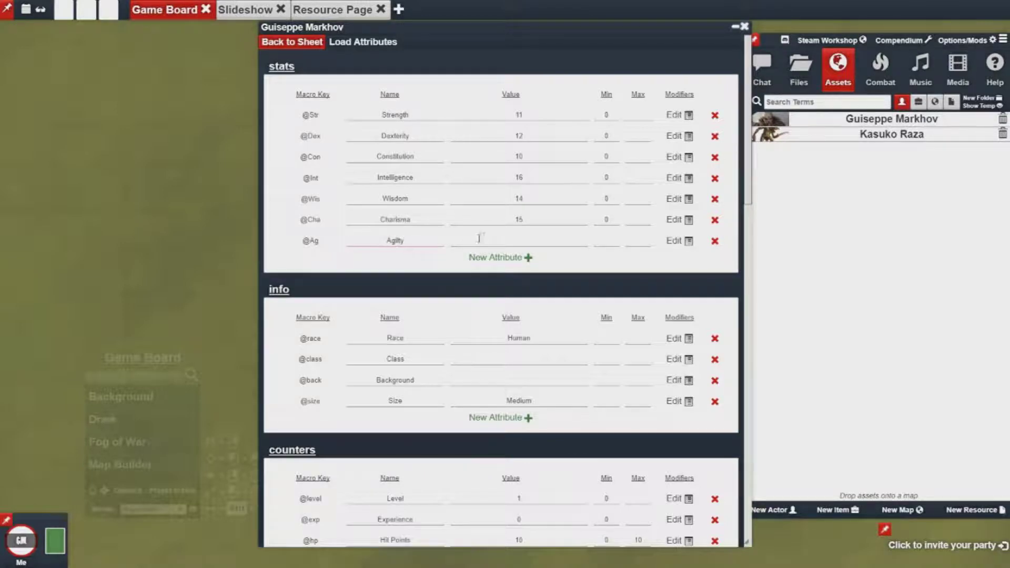
Set the Agility value to the formula M@Dex
click(522, 242)
text(12)
double_click(559, 242)
text(0)
double_click(544, 245)
shift+click(542, 242)
click(540, 239)
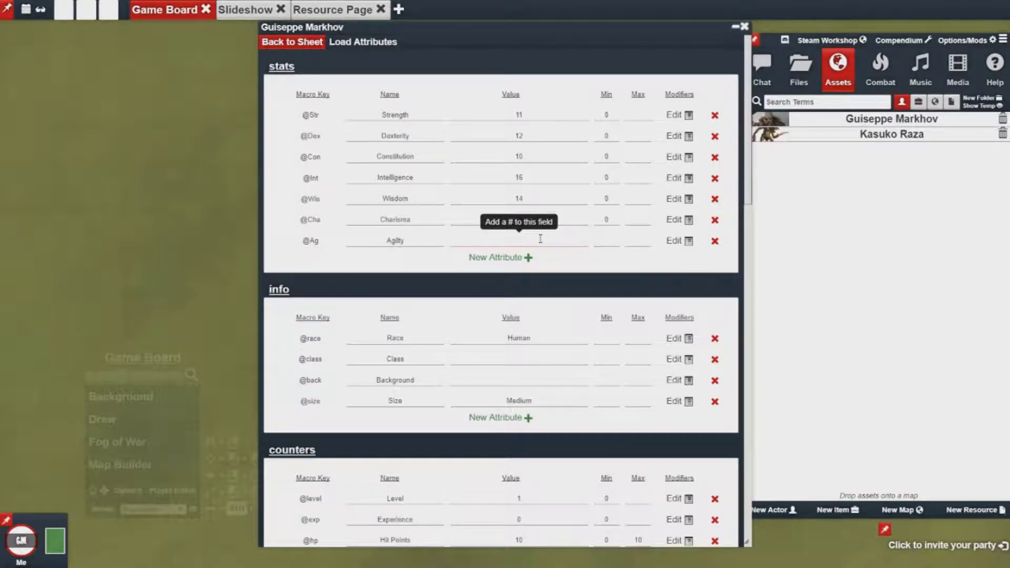
text(M@C)
key(BackSpace)
key(BackSpace)
text(@Dex)
key(Return)
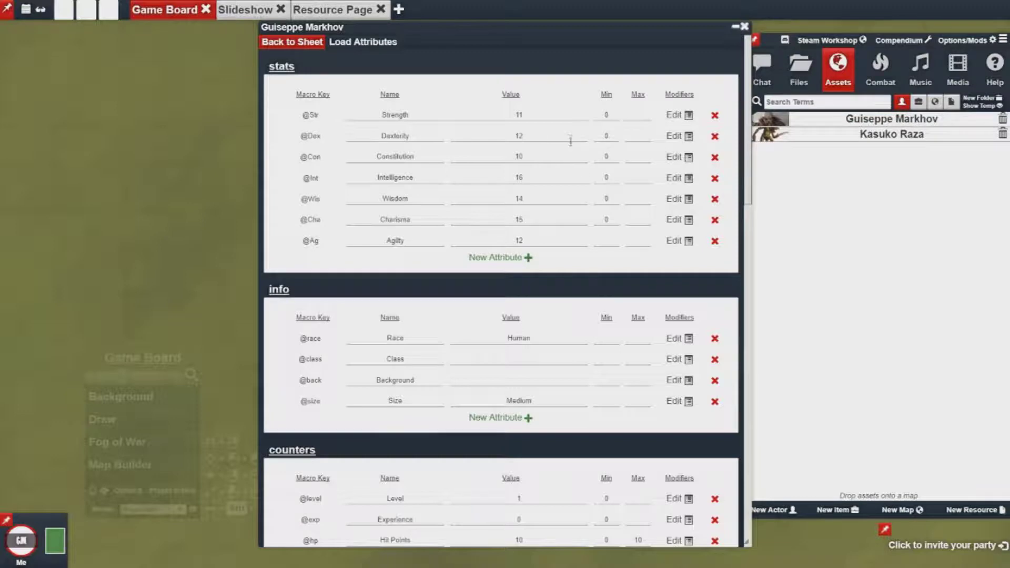
Return to the character sheet, which now lists Ag 12
double_click(620, 269)
click(670, 258)
double_click(676, 255)
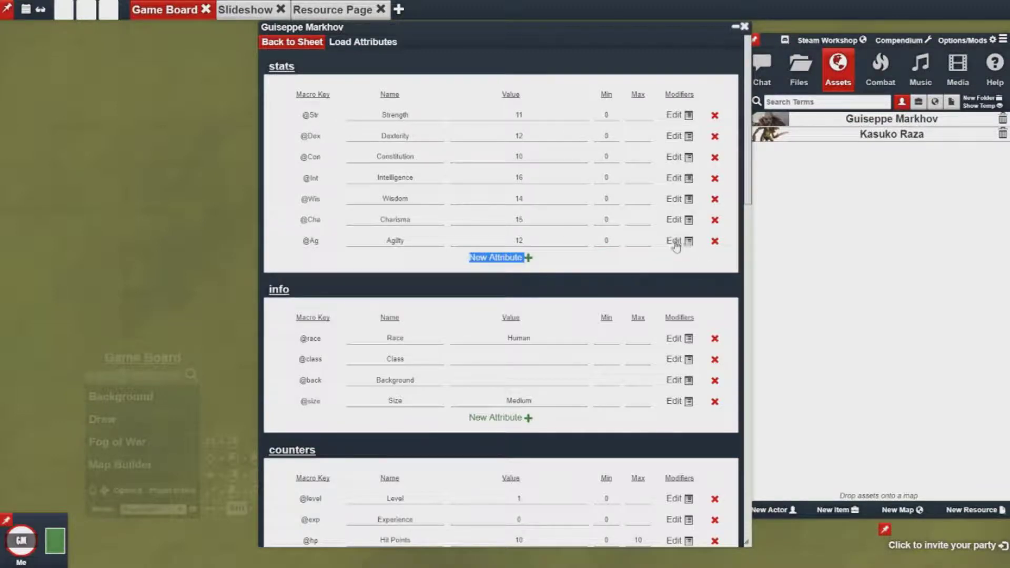
click(692, 272)
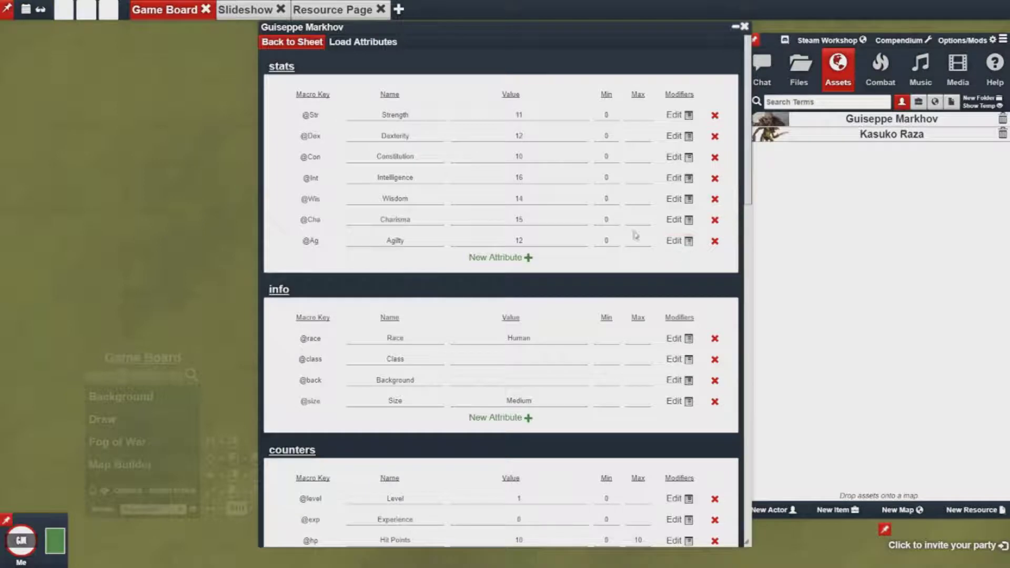
click(294, 44)
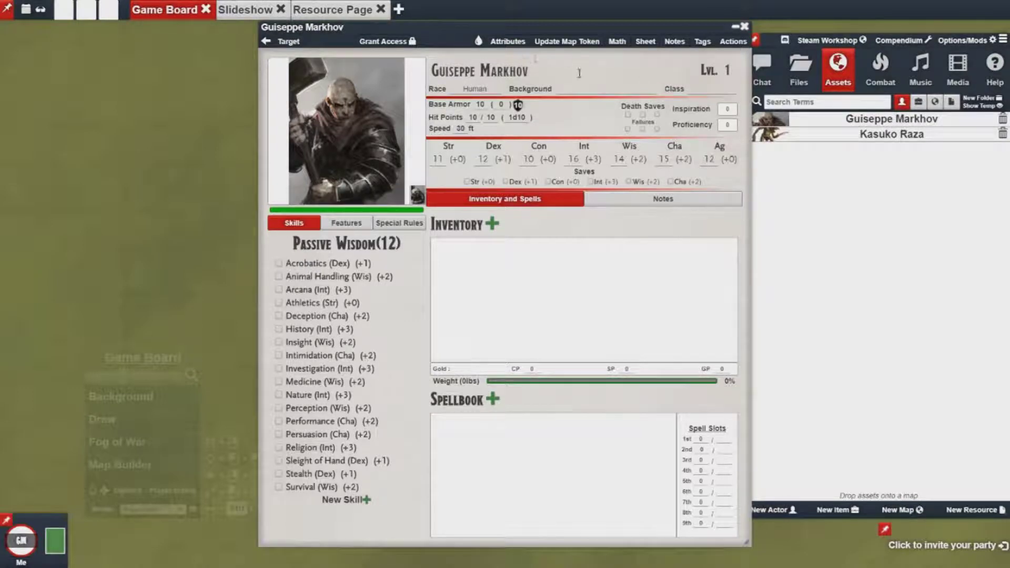
Open Automatic Calculations in Math and clear the whole existing list
click(619, 42)
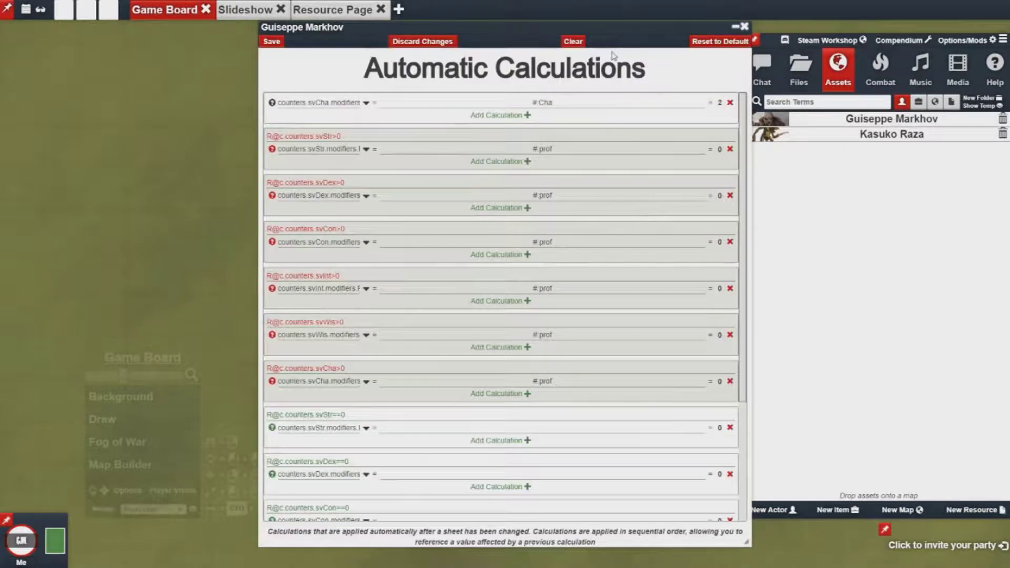
scroll(743, 117, down, 1)
mouse_move(743, 117)
mouse_down()
mouse_move(722, 294)
mouse_move(729, 104)
mouse_up()
click(573, 44)
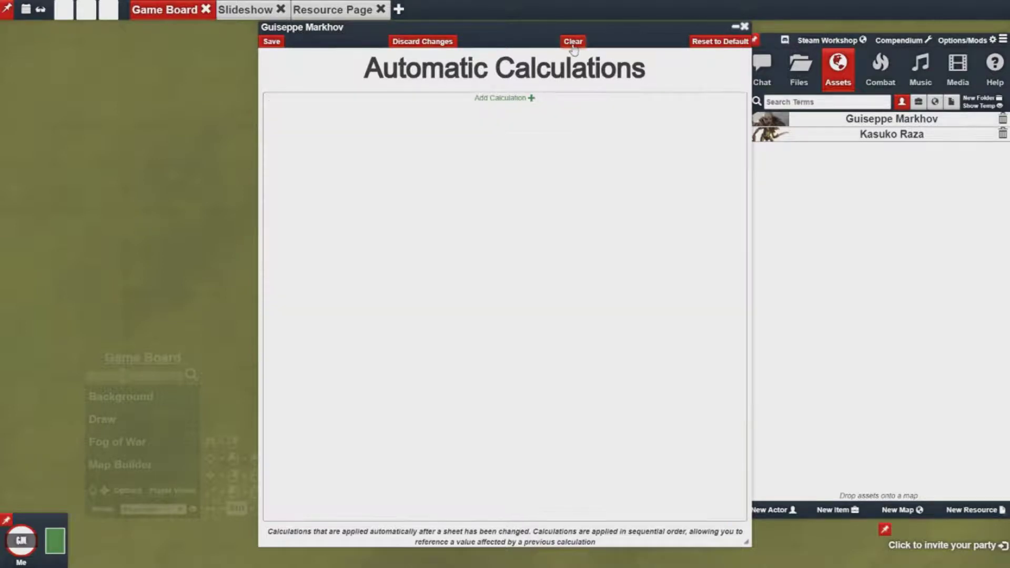
Add a calculation targeting stats.Ag with formula M@Dex + M@Str and save it
click(527, 109)
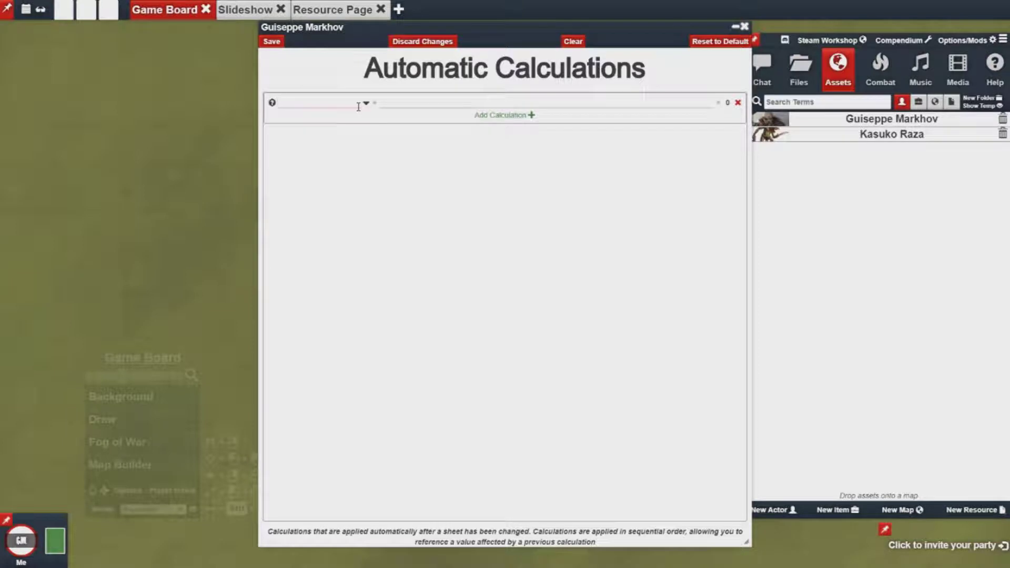
text(stats)
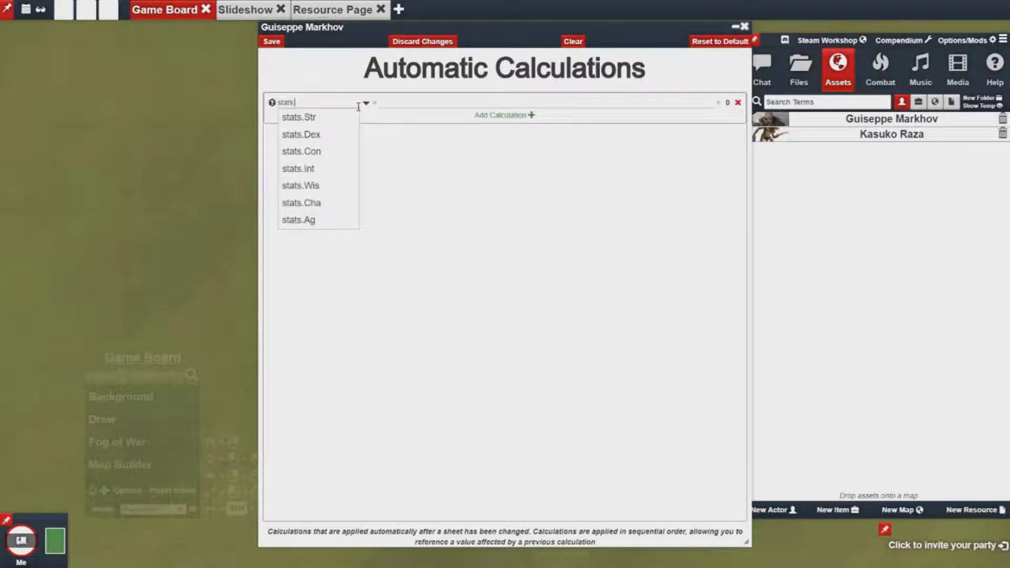
text(.Ag)
click(324, 118)
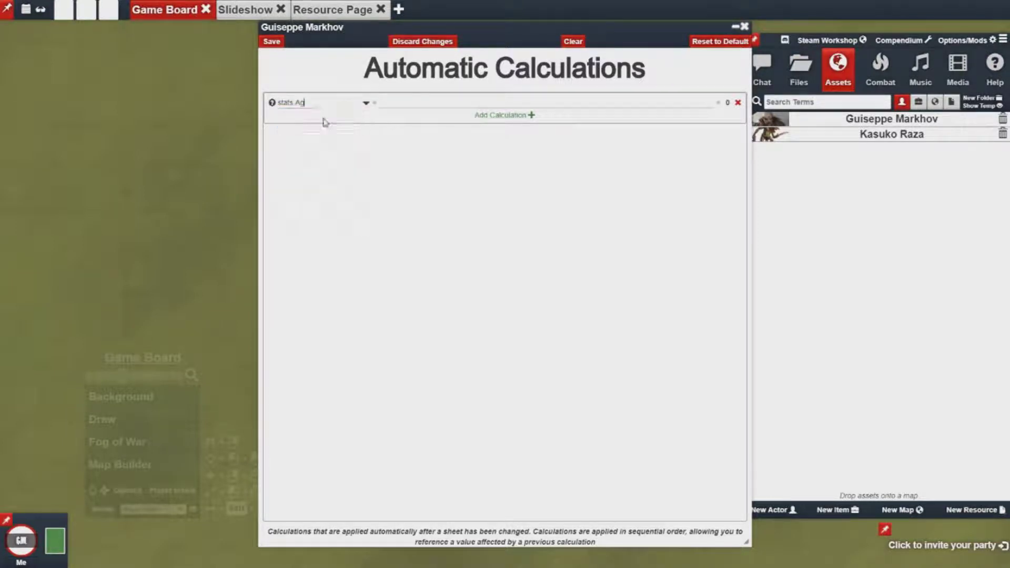
click(403, 104)
text(@Dex + M@Str)
click(272, 41)
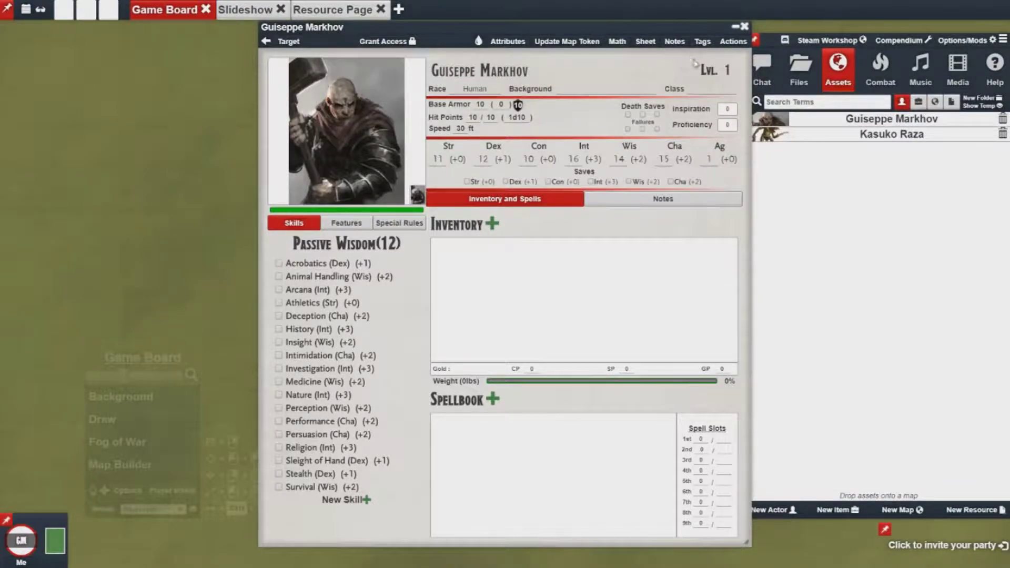
Check Strength's modifiers, then confirm Agility on the sheet recalculates to 4
click(508, 41)
click(676, 115)
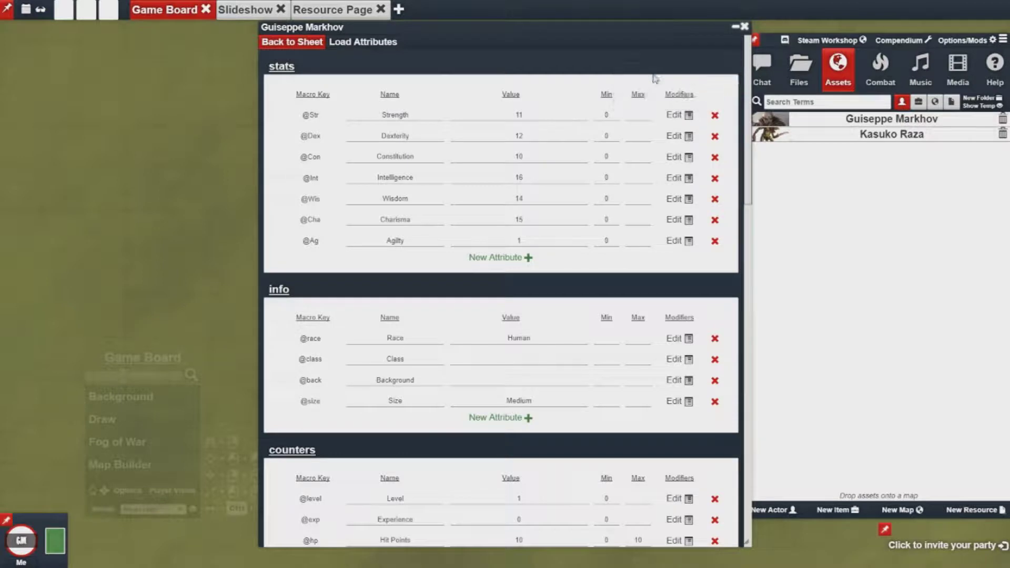
click(304, 45)
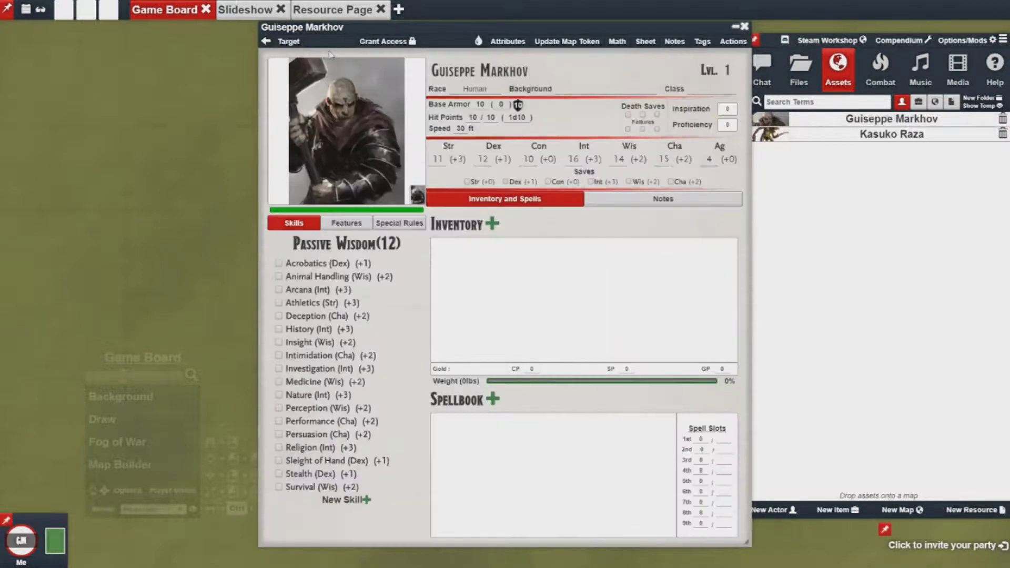
double_click(710, 158)
click(710, 159)
click(617, 42)
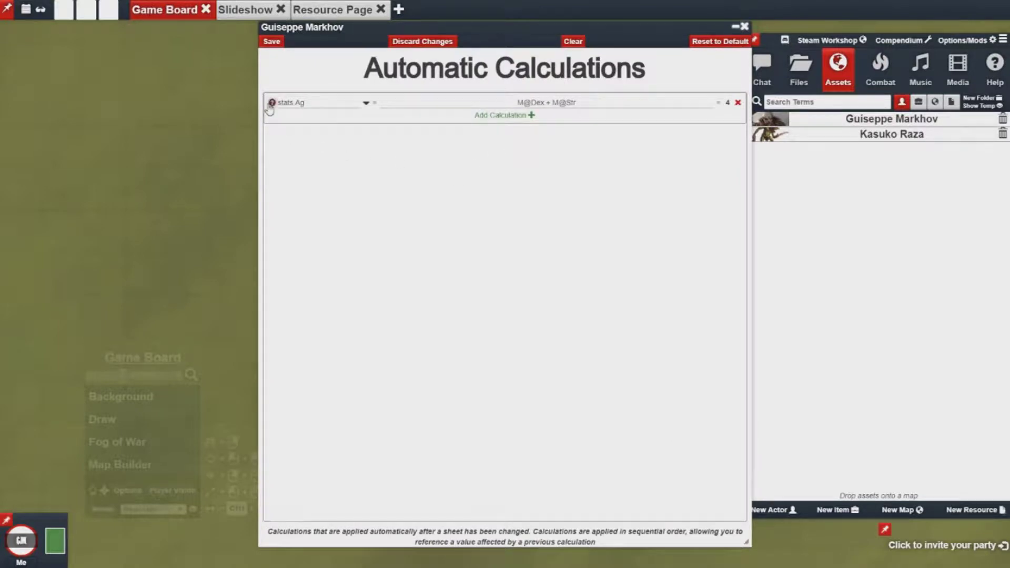
drag(488, 104, 572, 104)
click(614, 117)
click(739, 117)
click(272, 105)
drag(296, 51, 367, 139)
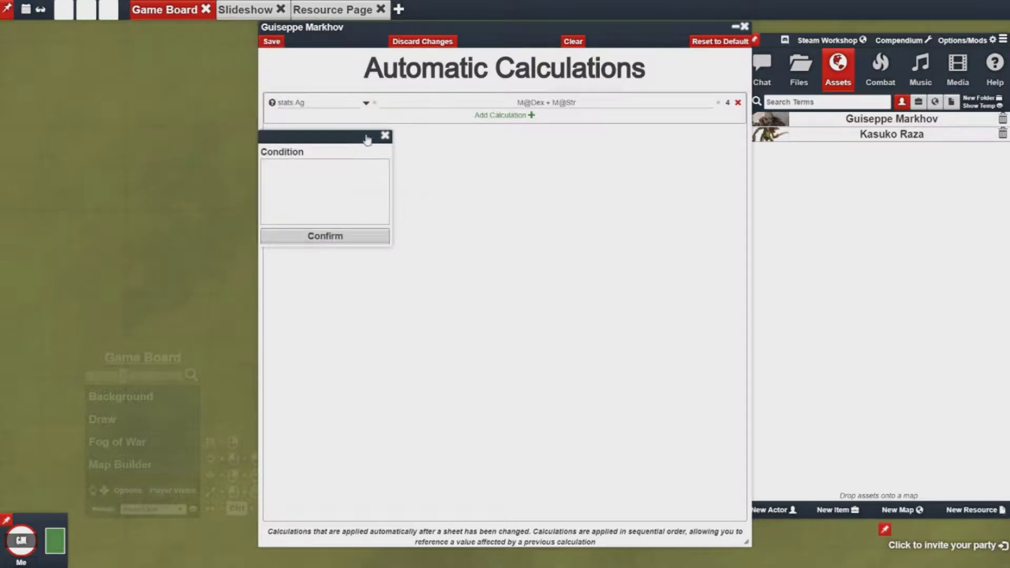
click(351, 168)
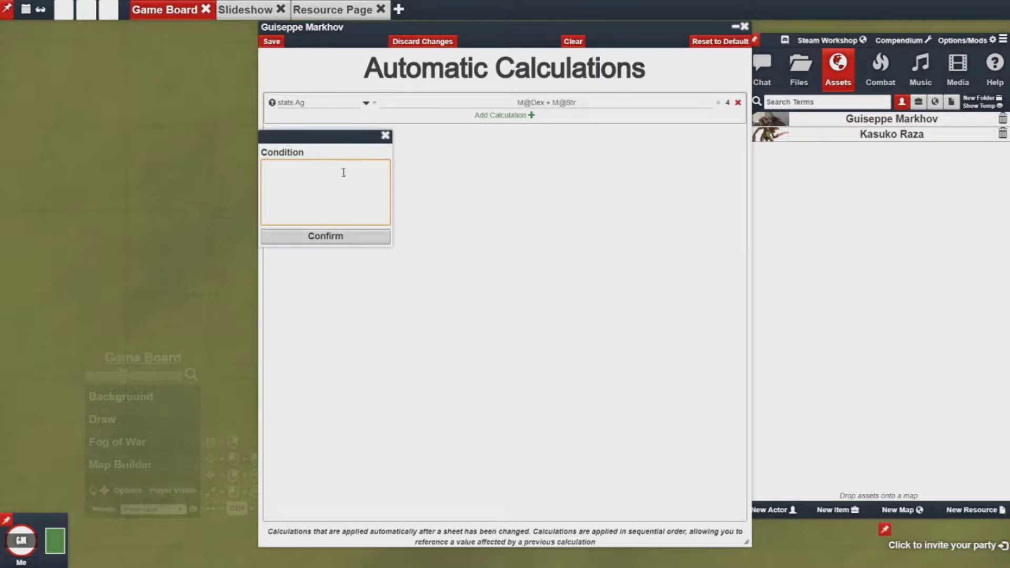
text(@)
click(341, 234)
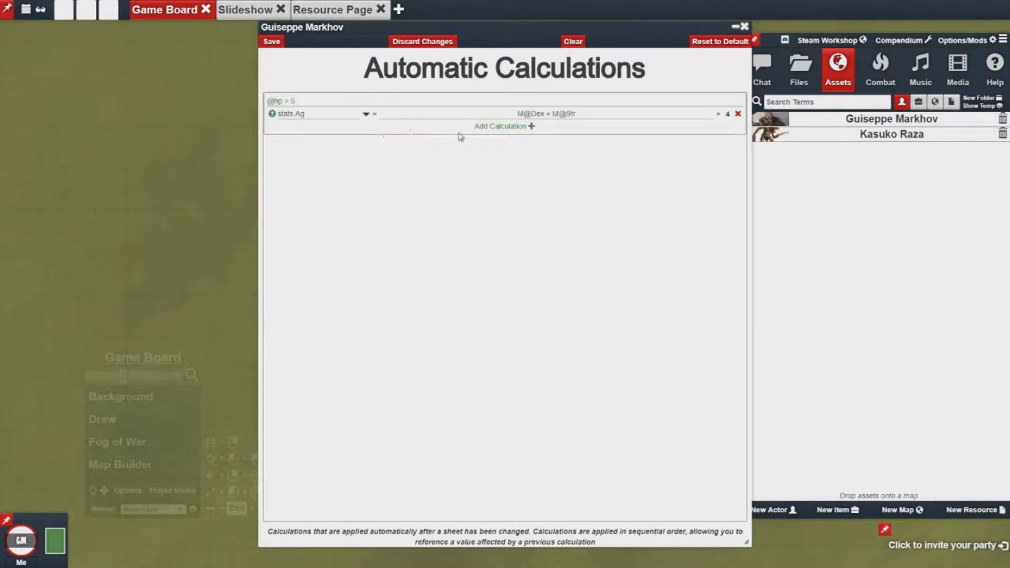
drag(298, 101, 268, 101)
click(317, 101)
click(500, 126)
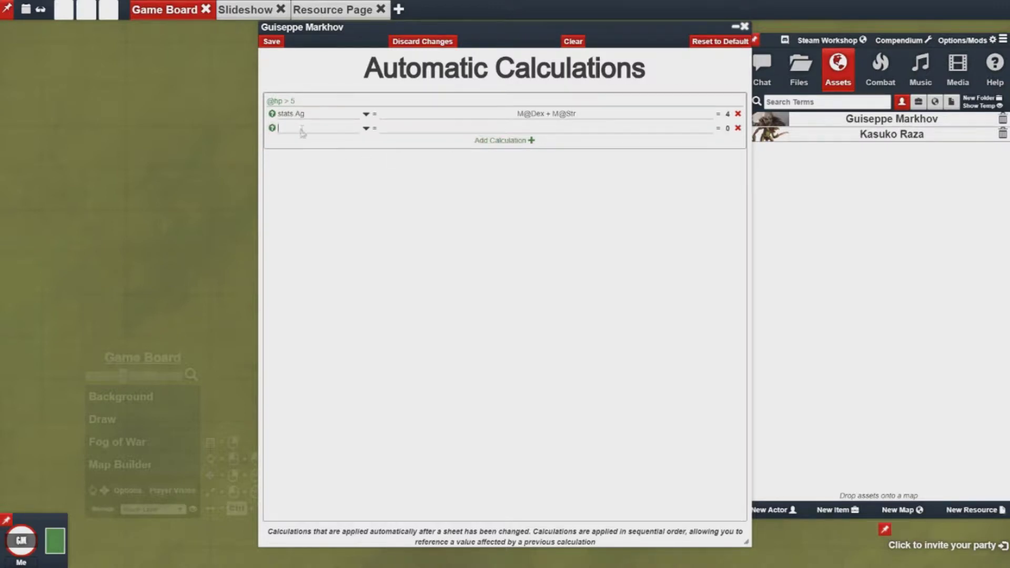
click(273, 130)
click(274, 129)
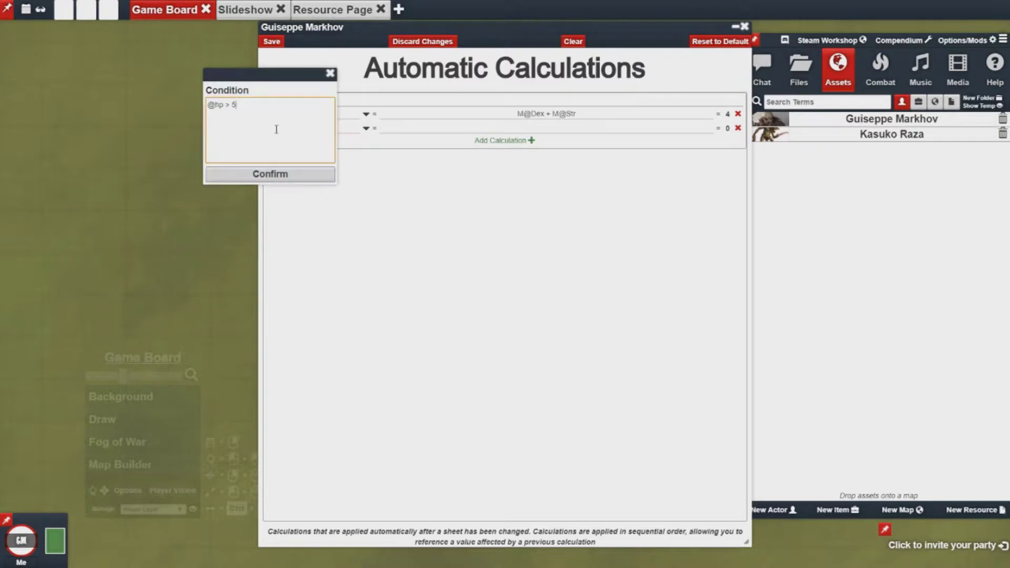
drag(223, 106, 251, 106)
text(<)
click(289, 174)
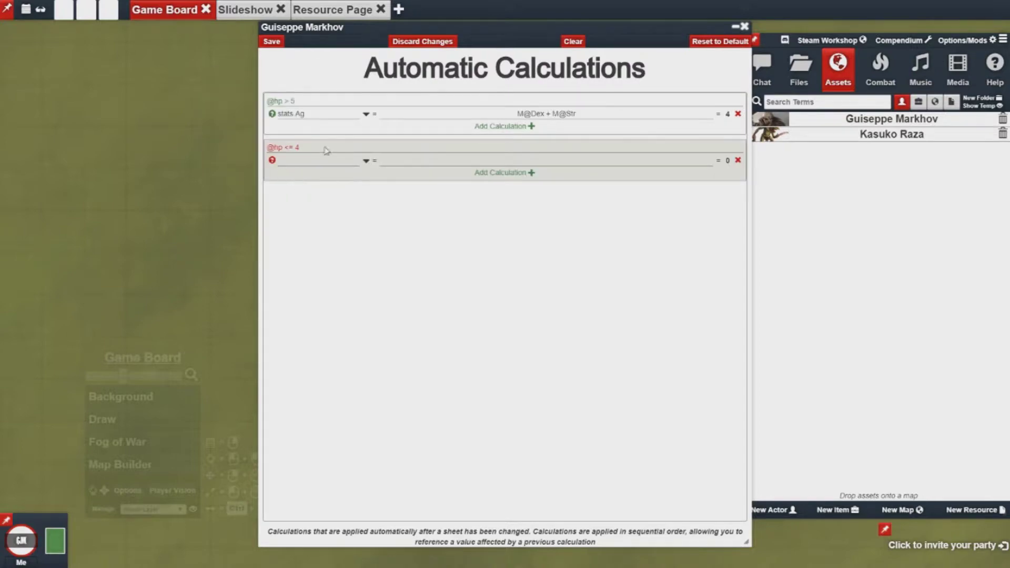
Set the second calculation's target to stats.Ag and its formula to M@Dex
text(stats.Ag)
click(418, 212)
drag(596, 115, 516, 114)
key(ctrl+c)
click(507, 159)
key(ctrl+v)
drag(545, 160, 592, 160)
key(BackSpace)
Save the calculations, set current hit points to 4, and confirm Ag shows 1
click(272, 42)
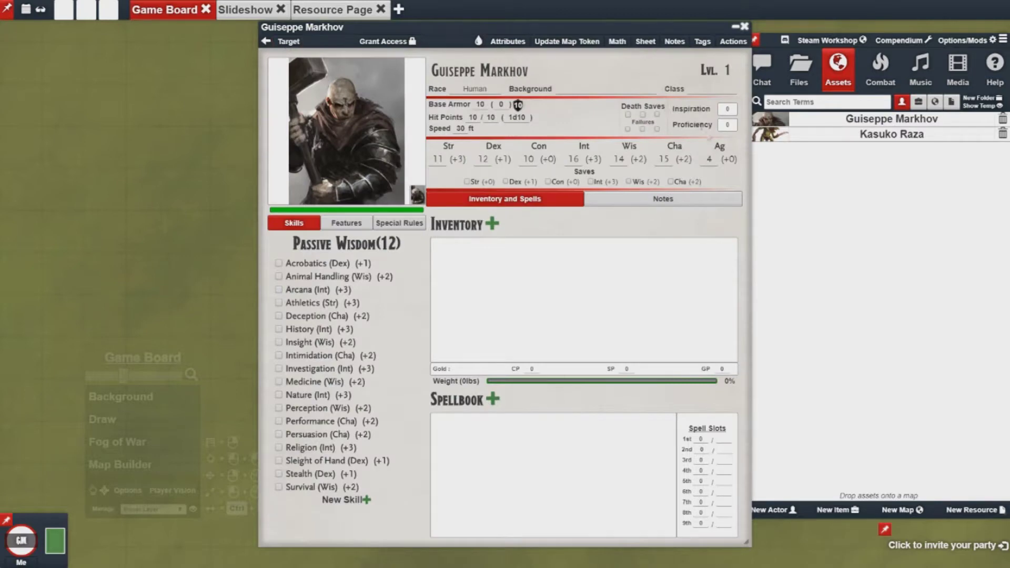
double_click(473, 117)
text(4)
double_click(710, 159)
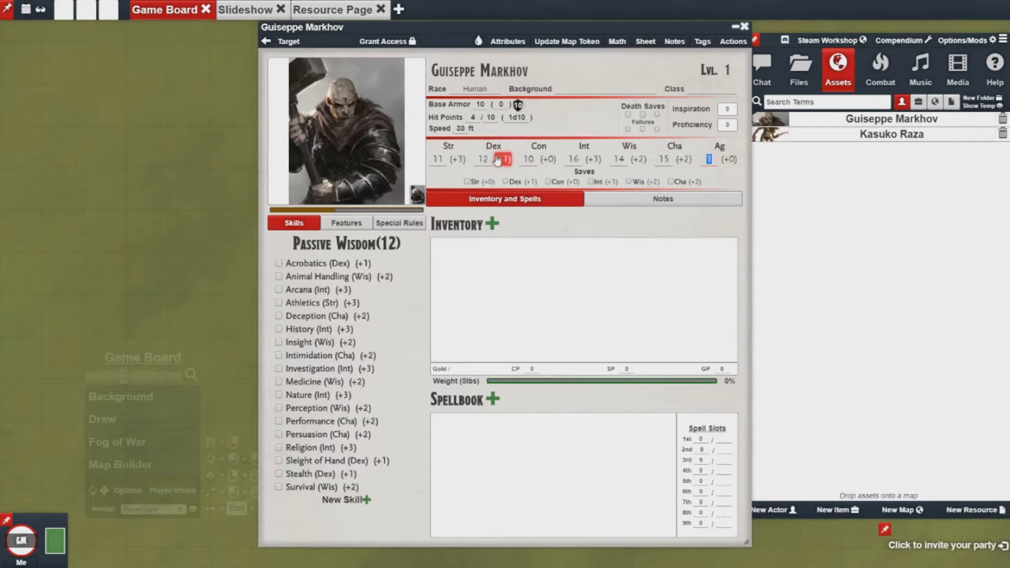
click(736, 181)
click(618, 42)
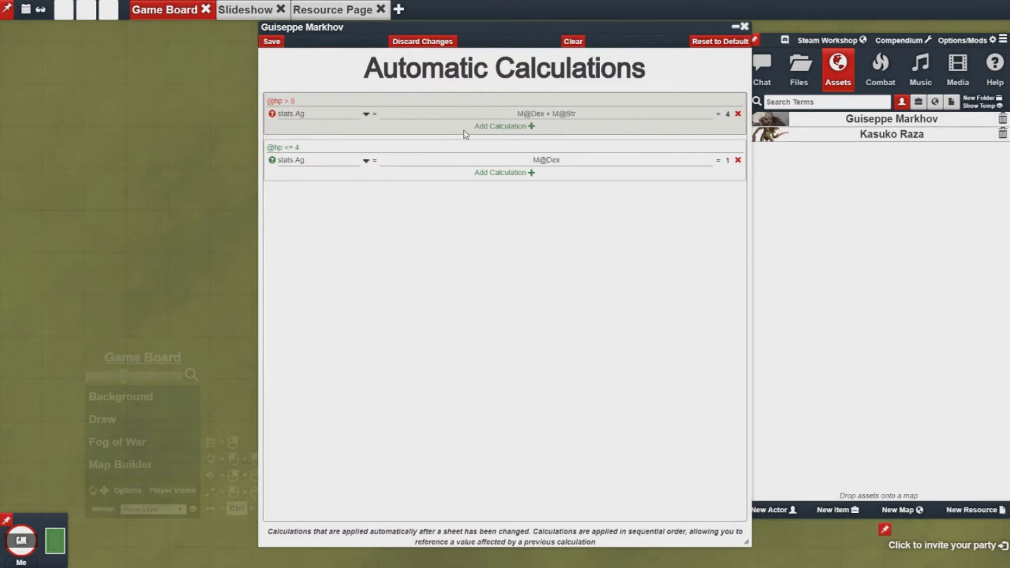
drag(562, 160, 533, 160)
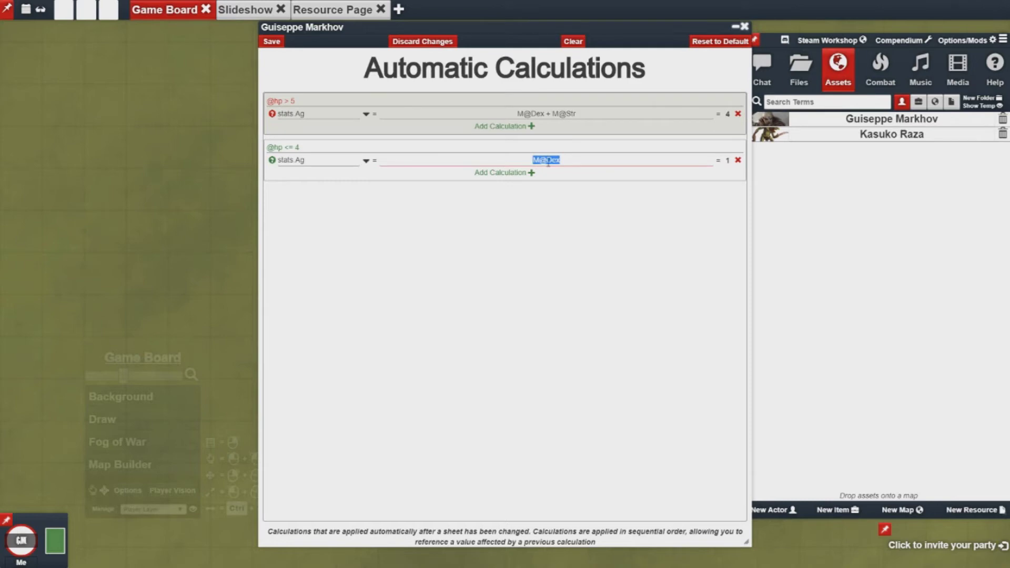